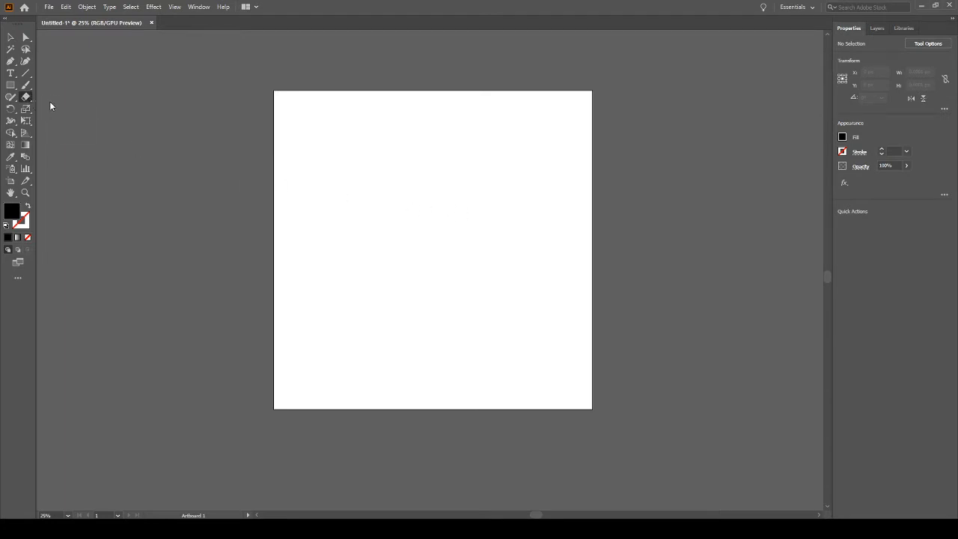
# Draw a freehand looping line in the artboard's upper-left area with the brush at a 1 pt black stroke
pyautogui.press('c')
pyautogui.hotkey('shift', 'e')
pyautogui.click(25, 86)
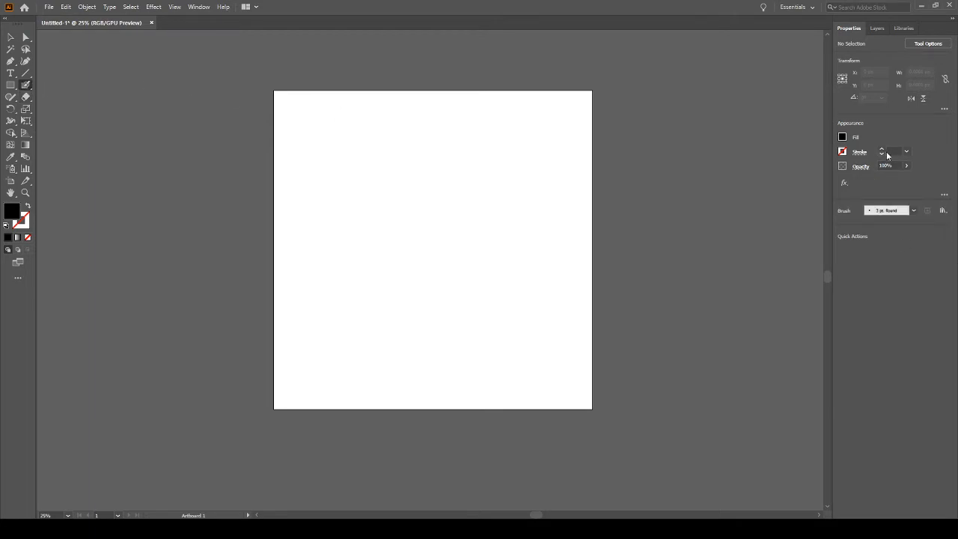
pyautogui.click(882, 151)
pyautogui.moveTo(358, 152); pyautogui.dragTo(353, 196)
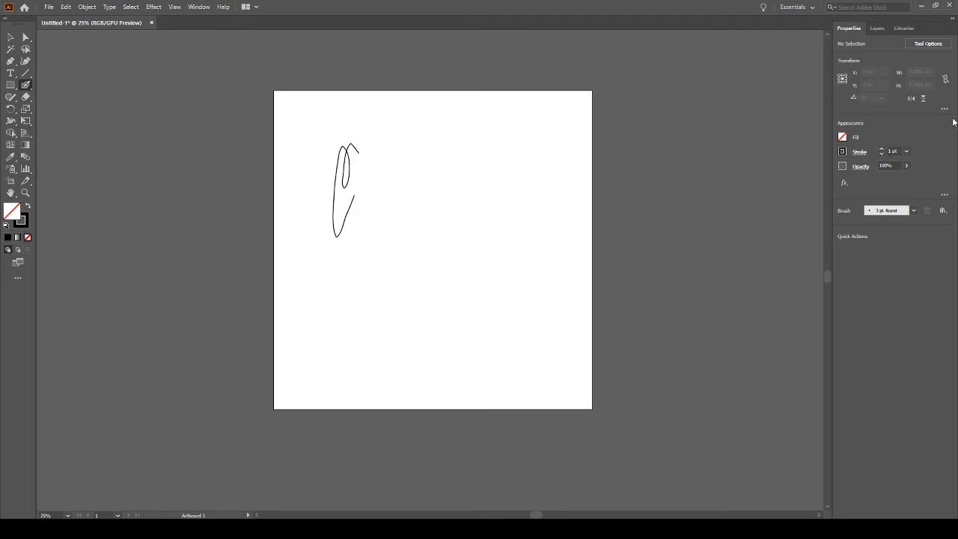
# Set the stroke weight to 100 pt and paint the whole artboard black with the brush
pyautogui.click(881, 148)
pyautogui.click(925, 397)
pyautogui.moveTo(320, 145)
pyautogui.mouseDown()
pyautogui.moveTo(346, 209)
pyautogui.moveTo(281, 116)
pyautogui.moveTo(391, 124)
pyautogui.moveTo(421, 103)
pyautogui.moveTo(381, 94)
pyautogui.moveTo(445, 138)
pyautogui.moveTo(633, 143)
pyautogui.moveTo(312, 164)
pyautogui.moveTo(289, 342)
pyautogui.moveTo(270, 397)
pyautogui.mouseUp()
pyautogui.moveTo(268, 470)
pyautogui.mouseDown()
pyautogui.moveTo(333, 271)
pyautogui.moveTo(362, 253)
pyautogui.moveTo(330, 237)
pyautogui.moveTo(292, 404)
pyautogui.moveTo(409, 326)
pyautogui.moveTo(457, 182)
pyautogui.moveTo(372, 425)
pyautogui.moveTo(326, 503)
pyautogui.moveTo(504, 156)
pyautogui.moveTo(439, 194)
pyautogui.moveTo(488, 257)
pyautogui.moveTo(516, 339)
pyautogui.moveTo(501, 360)
pyautogui.moveTo(538, 225)
pyautogui.moveTo(596, 201)
pyautogui.moveTo(583, 148)
pyautogui.moveTo(545, 435)
pyautogui.moveTo(559, 436)
pyautogui.moveTo(593, 377)
pyautogui.moveTo(552, 385)
pyautogui.moveTo(548, 359)
pyautogui.moveTo(512, 378)
pyautogui.moveTo(554, 396)
pyautogui.mouseUp()
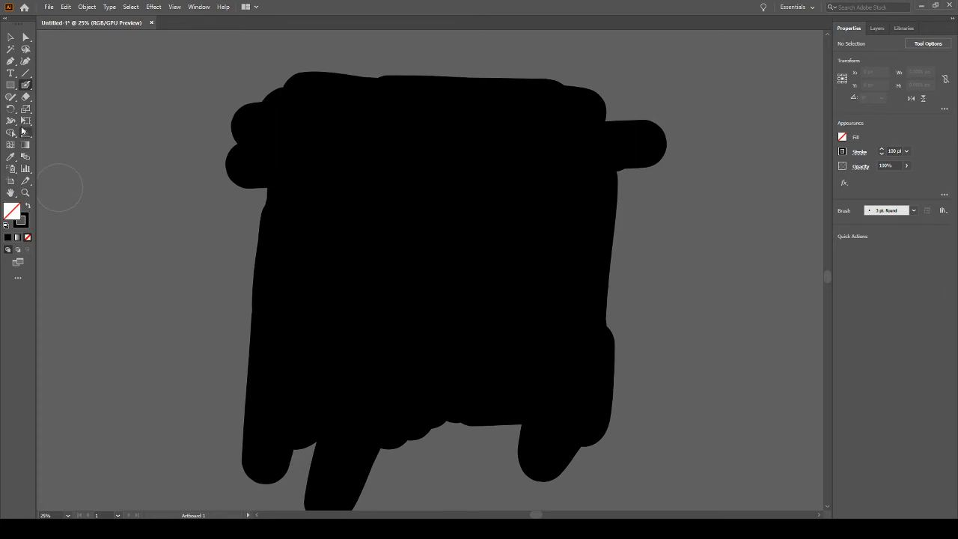
# Erase several thin crossing lines through the upper-left part of the black painted area with the Eraser tool
pyautogui.click(26, 96)
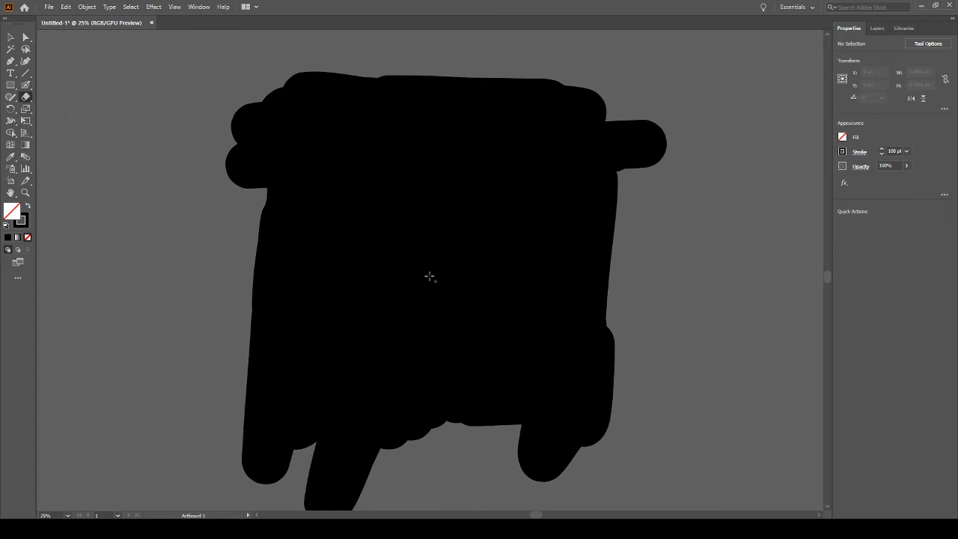
pyautogui.moveTo(329, 247); pyautogui.dragTo(416, 198)
pyautogui.moveTo(313, 142)
pyautogui.mouseDown()
pyautogui.moveTo(379, 226)
pyautogui.moveTo(378, 207)
pyautogui.mouseUp()
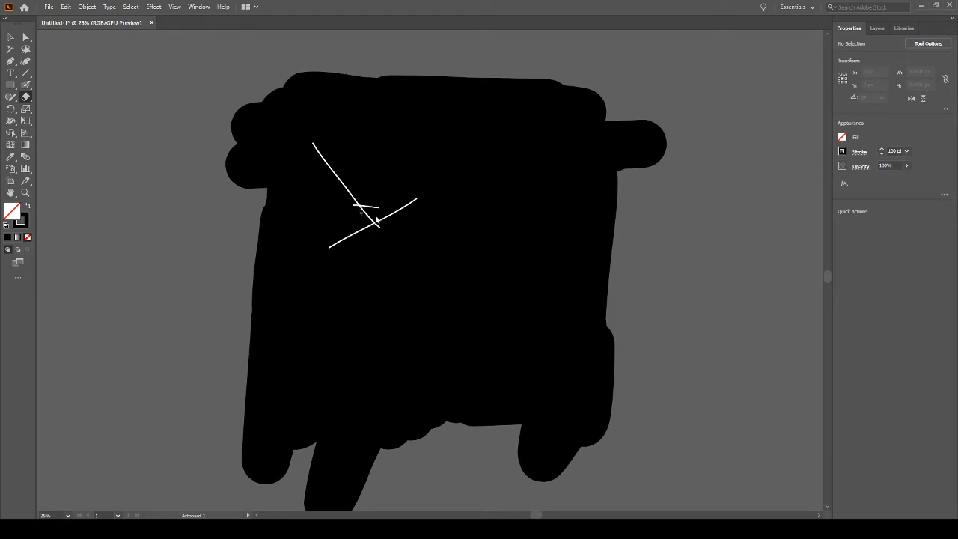
pyautogui.moveTo(296, 246); pyautogui.dragTo(374, 276)
pyautogui.moveTo(374, 224); pyautogui.dragTo(411, 286)
pyautogui.moveTo(348, 259); pyautogui.dragTo(444, 309)
pyautogui.moveTo(412, 155); pyautogui.dragTo(439, 178)
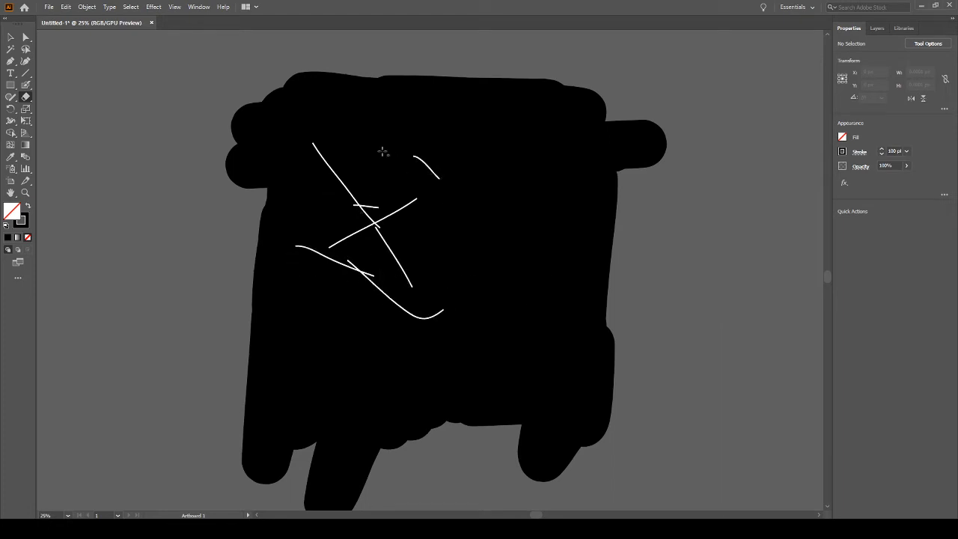
# Erase thin loops across the black area's upper half, a circled smiley at its lower right, and short strokes around its centre
pyautogui.moveTo(358, 114)
pyautogui.mouseDown()
pyautogui.moveTo(452, 139)
pyautogui.moveTo(456, 166)
pyautogui.moveTo(414, 172)
pyautogui.moveTo(382, 159)
pyautogui.moveTo(356, 170)
pyautogui.moveTo(396, 169)
pyautogui.moveTo(274, 153)
pyautogui.moveTo(470, 144)
pyautogui.moveTo(411, 191)
pyautogui.moveTo(514, 308)
pyautogui.moveTo(492, 309)
pyautogui.moveTo(532, 313)
pyautogui.mouseUp()
pyautogui.moveTo(542, 267)
pyautogui.mouseDown()
pyautogui.moveTo(504, 270)
pyautogui.moveTo(476, 322)
pyautogui.moveTo(551, 323)
pyautogui.moveTo(528, 260)
pyautogui.mouseUp()
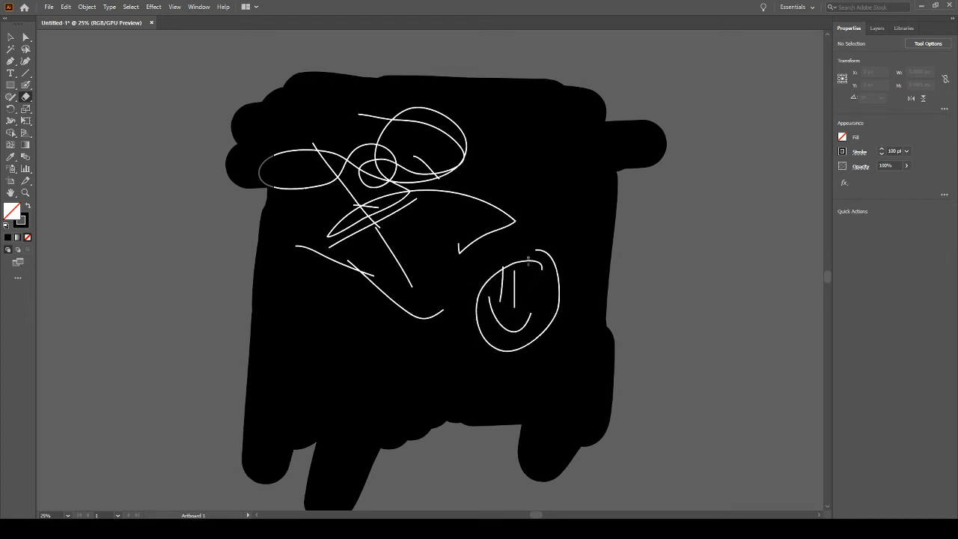
pyautogui.moveTo(459, 242)
pyautogui.mouseDown()
pyautogui.moveTo(504, 286)
pyautogui.moveTo(518, 380)
pyautogui.mouseUp()
pyautogui.moveTo(420, 293); pyautogui.dragTo(420, 346)
pyautogui.moveTo(366, 311); pyautogui.dragTo(366, 336)
pyautogui.moveTo(303, 325); pyautogui.dragTo(365, 330)
pyautogui.moveTo(315, 274)
pyautogui.mouseDown()
pyautogui.moveTo(383, 311)
pyautogui.moveTo(439, 230)
pyautogui.mouseUp()
pyautogui.moveTo(264, 288); pyautogui.dragTo(401, 244)
pyautogui.moveTo(464, 218); pyautogui.dragTo(449, 144)
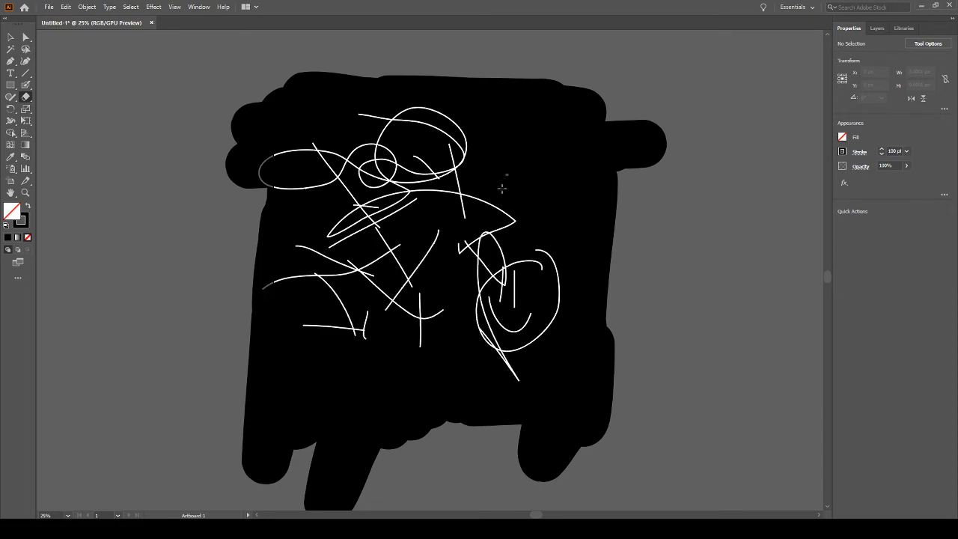
# Erase straight vertical, horizontal and diagonal lines plus a dense vertical scribble near the black area's right edge
pyautogui.moveTo(511, 142); pyautogui.dragTo(509, 211)
pyautogui.moveTo(490, 98)
pyautogui.mouseDown()
pyautogui.moveTo(549, 158)
pyautogui.moveTo(569, 146)
pyautogui.mouseUp()
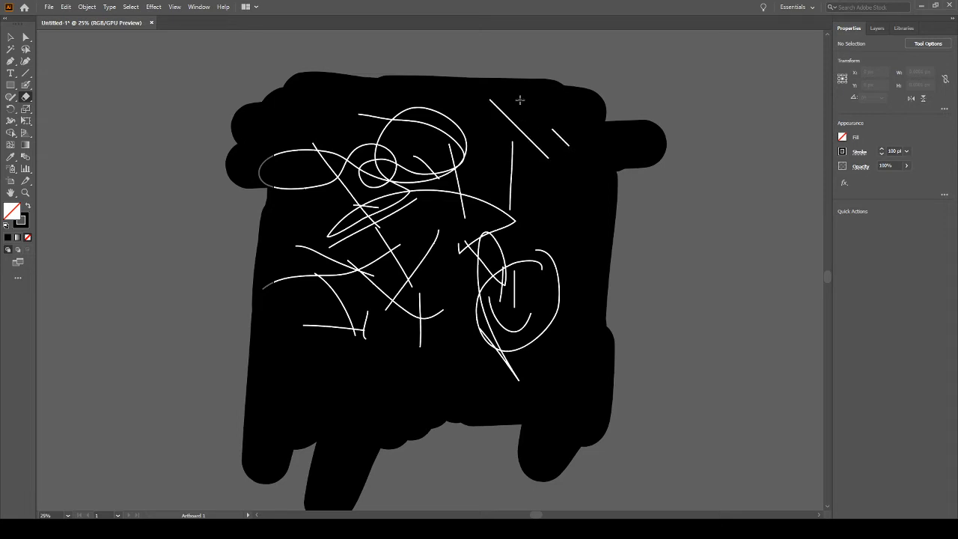
pyautogui.moveTo(523, 106); pyautogui.dragTo(602, 187)
pyautogui.moveTo(528, 184); pyautogui.dragTo(606, 185)
pyautogui.moveTo(587, 126); pyautogui.dragTo(588, 255)
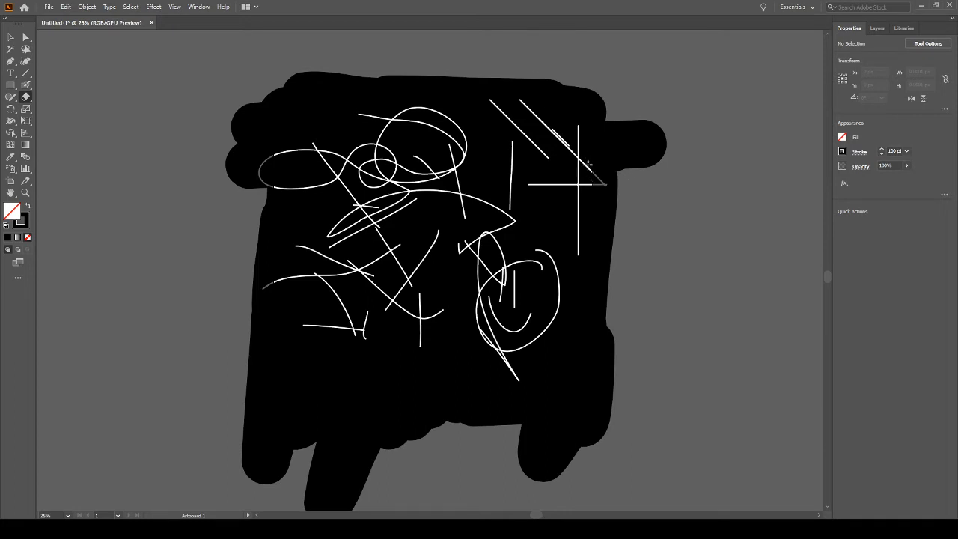
pyautogui.moveTo(590, 150)
pyautogui.mouseDown()
pyautogui.moveTo(606, 194)
pyautogui.moveTo(582, 138)
pyautogui.moveTo(596, 195)
pyautogui.moveTo(587, 136)
pyautogui.moveTo(595, 180)
pyautogui.moveTo(595, 118)
pyautogui.moveTo(589, 163)
pyautogui.moveTo(586, 142)
pyautogui.moveTo(602, 190)
pyautogui.moveTo(581, 253)
pyautogui.moveTo(595, 275)
pyautogui.moveTo(588, 194)
pyautogui.moveTo(602, 178)
pyautogui.moveTo(594, 193)
pyautogui.moveTo(612, 196)
pyautogui.moveTo(605, 187)
pyautogui.moveTo(588, 250)
pyautogui.mouseUp()
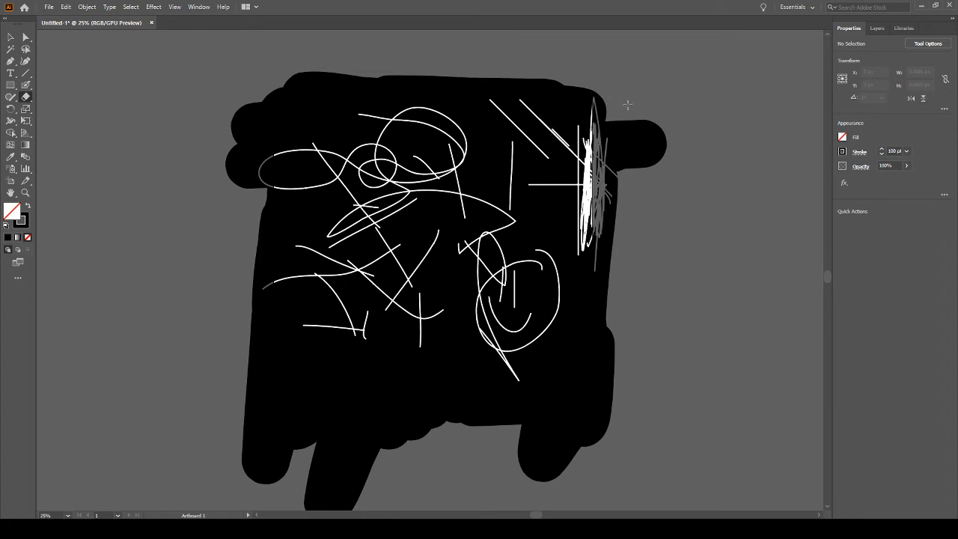
# Erase long diagonal lines across the top and left edge of the black area, plus crossing scribbles through its centre and lower half
pyautogui.moveTo(657, 148)
pyautogui.mouseDown()
pyautogui.moveTo(7, 161)
pyautogui.moveTo(479, 86)
pyautogui.moveTo(97, 253)
pyautogui.moveTo(128, 303)
pyautogui.moveTo(105, 300)
pyautogui.moveTo(122, 267)
pyautogui.moveTo(109, 260)
pyautogui.moveTo(84, 325)
pyautogui.moveTo(83, 381)
pyautogui.moveTo(188, 330)
pyautogui.moveTo(146, 402)
pyautogui.moveTo(329, 247)
pyautogui.moveTo(202, 367)
pyautogui.mouseUp()
pyautogui.moveTo(174, 320)
pyautogui.mouseDown()
pyautogui.moveTo(201, 260)
pyautogui.moveTo(118, 221)
pyautogui.moveTo(120, 238)
pyautogui.mouseUp()
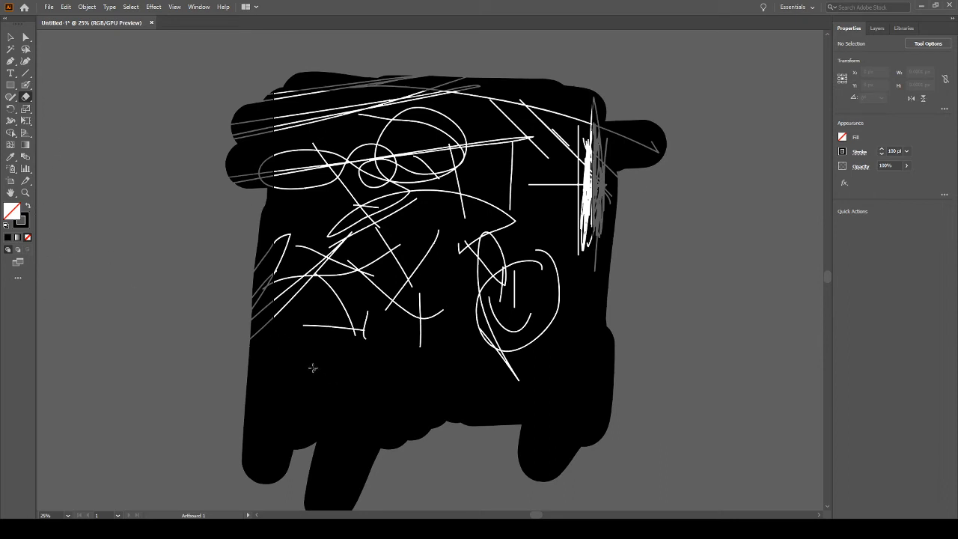
pyautogui.moveTo(312, 357); pyautogui.dragTo(369, 397)
pyautogui.moveTo(361, 318); pyautogui.dragTo(320, 381)
pyautogui.moveTo(272, 277); pyautogui.dragTo(357, 307)
pyautogui.moveTo(380, 248); pyautogui.dragTo(395, 321)
pyautogui.moveTo(404, 248); pyautogui.dragTo(412, 345)
pyautogui.moveTo(459, 261); pyautogui.dragTo(443, 300)
pyautogui.moveTo(346, 275); pyautogui.dragTo(408, 269)
pyautogui.moveTo(400, 242); pyautogui.dragTo(420, 245)
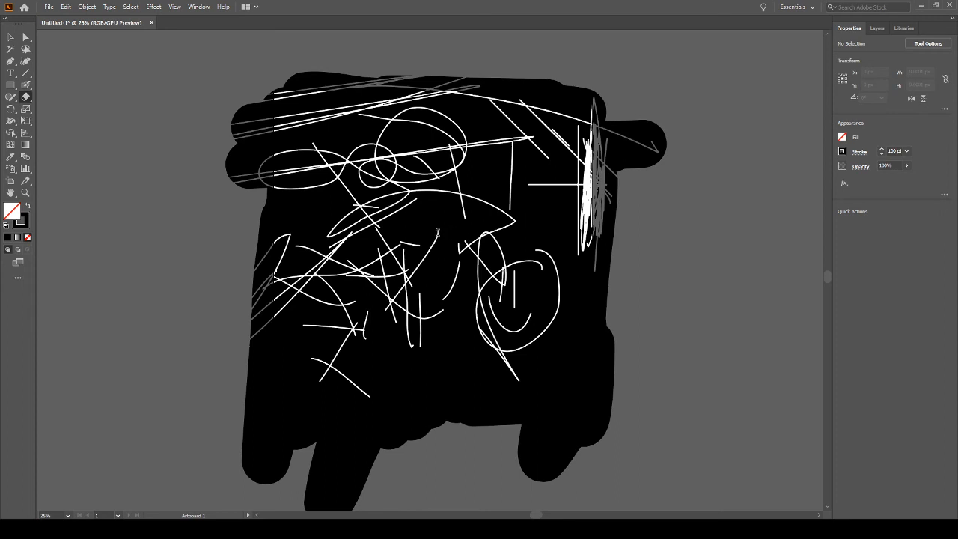
pyautogui.moveTo(475, 135)
pyautogui.mouseDown()
pyautogui.moveTo(476, 202)
pyautogui.moveTo(479, 184)
pyautogui.moveTo(505, 218)
pyautogui.moveTo(448, 256)
pyautogui.moveTo(481, 233)
pyautogui.moveTo(540, 225)
pyautogui.moveTo(560, 234)
pyautogui.moveTo(562, 286)
pyautogui.moveTo(596, 283)
pyautogui.moveTo(610, 318)
pyautogui.moveTo(577, 346)
pyautogui.mouseUp()
pyautogui.moveTo(435, 208)
pyautogui.mouseDown()
pyautogui.moveTo(262, 312)
pyautogui.moveTo(400, 417)
pyautogui.moveTo(344, 419)
pyautogui.moveTo(335, 404)
pyautogui.mouseUp()
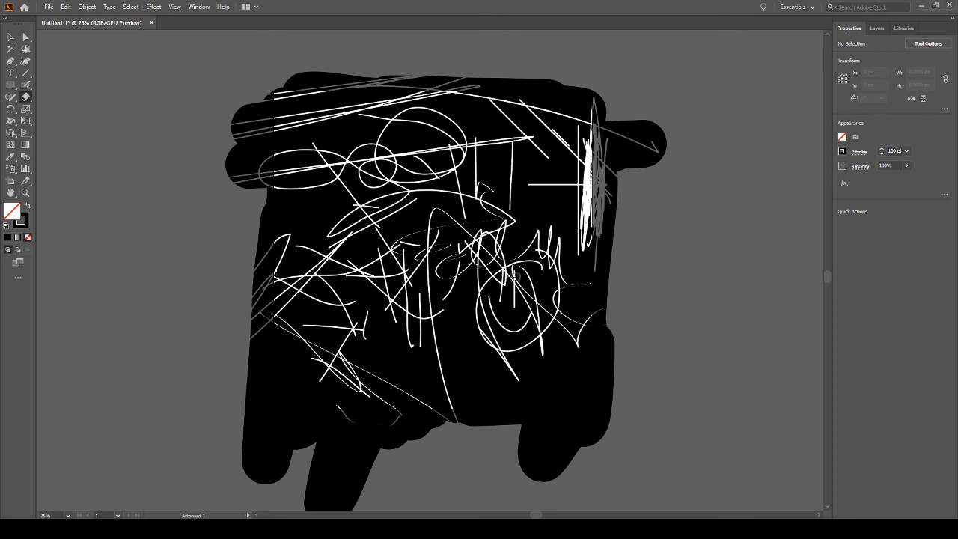
# Enlarge the eraser and erase thick curved and straight strokes through the left half of the black area
pyautogui.moveTo(396, 238)
pyautogui.mouseDown()
pyautogui.moveTo(448, 237)
pyautogui.moveTo(395, 319)
pyautogui.moveTo(300, 256)
pyautogui.moveTo(141, 94)
pyautogui.moveTo(260, 39)
pyautogui.moveTo(312, 35)
pyautogui.moveTo(294, 79)
pyautogui.moveTo(257, 73)
pyautogui.moveTo(260, 90)
pyautogui.moveTo(238, 77)
pyautogui.moveTo(259, 168)
pyautogui.moveTo(291, 196)
pyautogui.mouseUp()
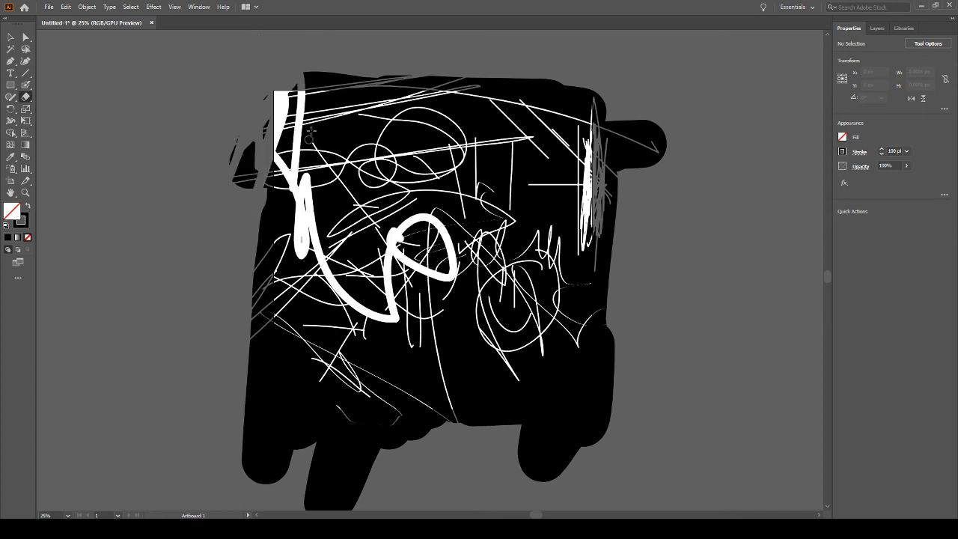
pyautogui.moveTo(310, 131)
pyautogui.mouseDown()
pyautogui.moveTo(365, 156)
pyautogui.moveTo(458, 298)
pyautogui.moveTo(341, 408)
pyautogui.moveTo(426, 393)
pyautogui.moveTo(381, 434)
pyautogui.mouseUp()
pyautogui.moveTo(289, 252); pyautogui.dragTo(354, 317)
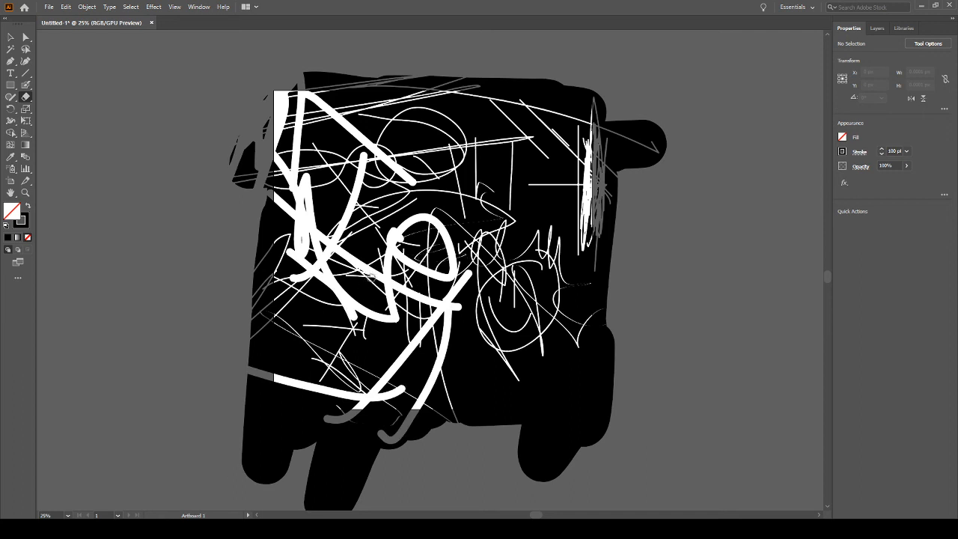
# Enlarge the eraser until it spans much of the artboard and erase all the remaining black artwork
pyautogui.moveTo(288, 150)
pyautogui.mouseDown()
pyautogui.moveTo(336, 223)
pyautogui.moveTo(575, 135)
pyautogui.moveTo(546, 299)
pyautogui.moveTo(411, 406)
pyautogui.moveTo(331, 453)
pyautogui.moveTo(418, 275)
pyautogui.mouseUp()
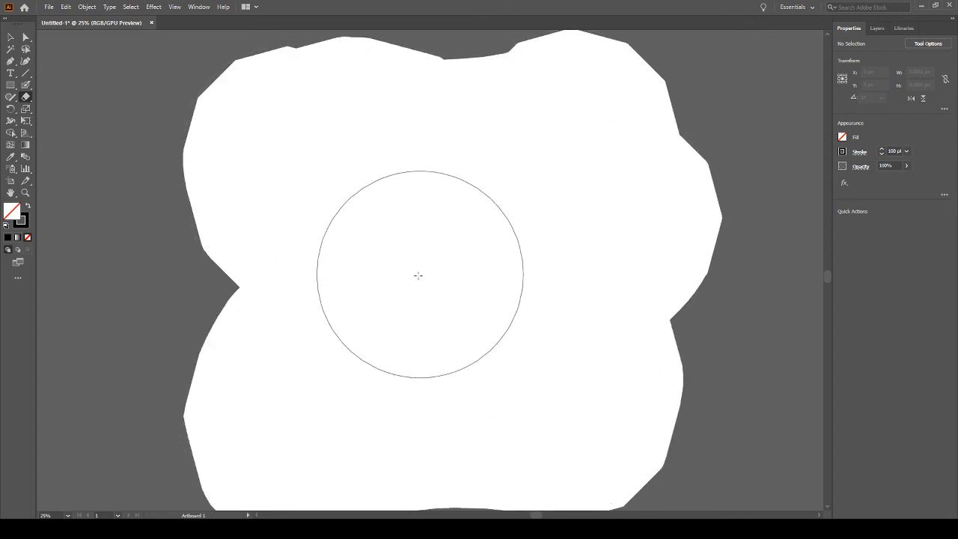
pyautogui.moveTo(392, 184); pyautogui.dragTo(392, 184)
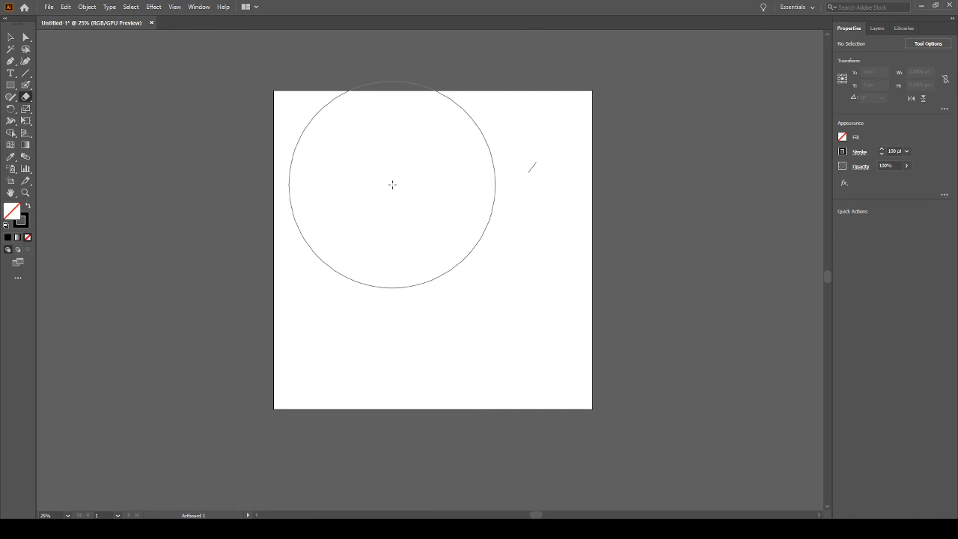
pyautogui.moveTo(547, 179); pyautogui.dragTo(547, 181)
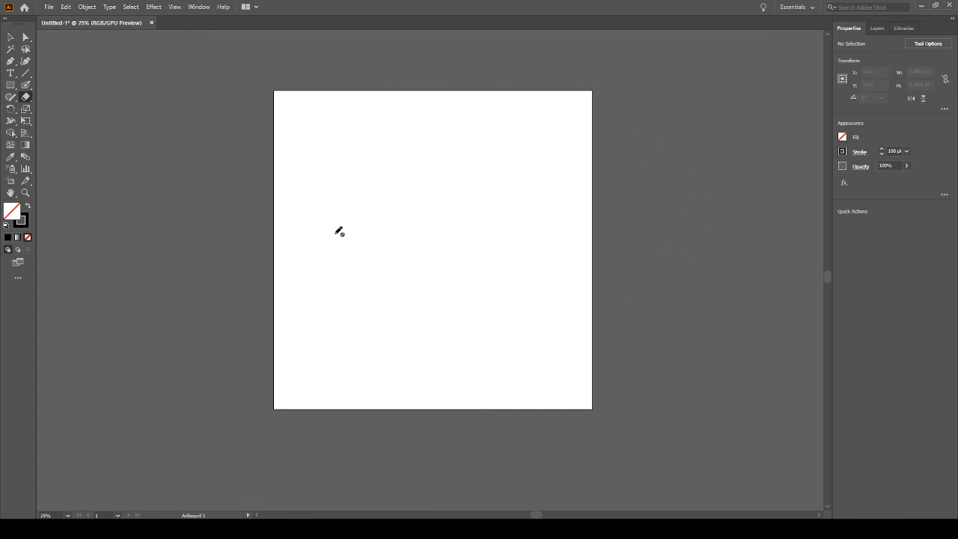